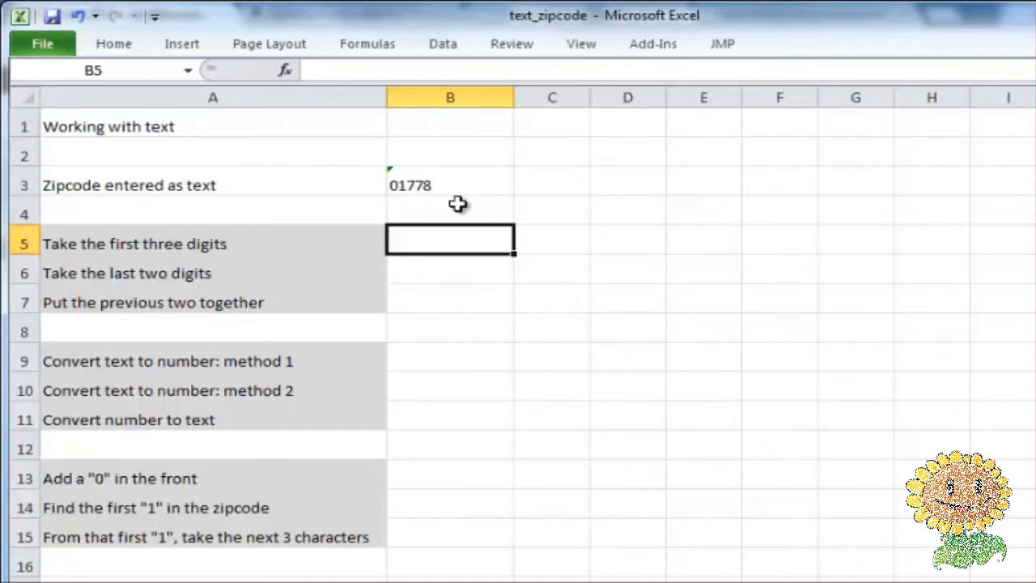
# - Enter =LEFT(B3,3) in cell B5 to take the first three digits of the zipcode
pyautogui.write('=left(')
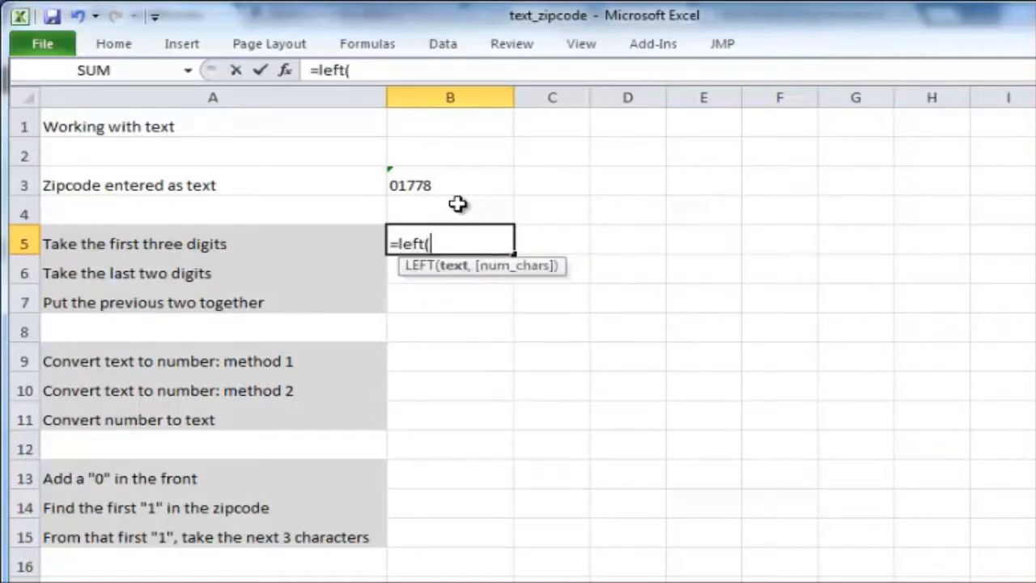
pyautogui.click(458, 202)
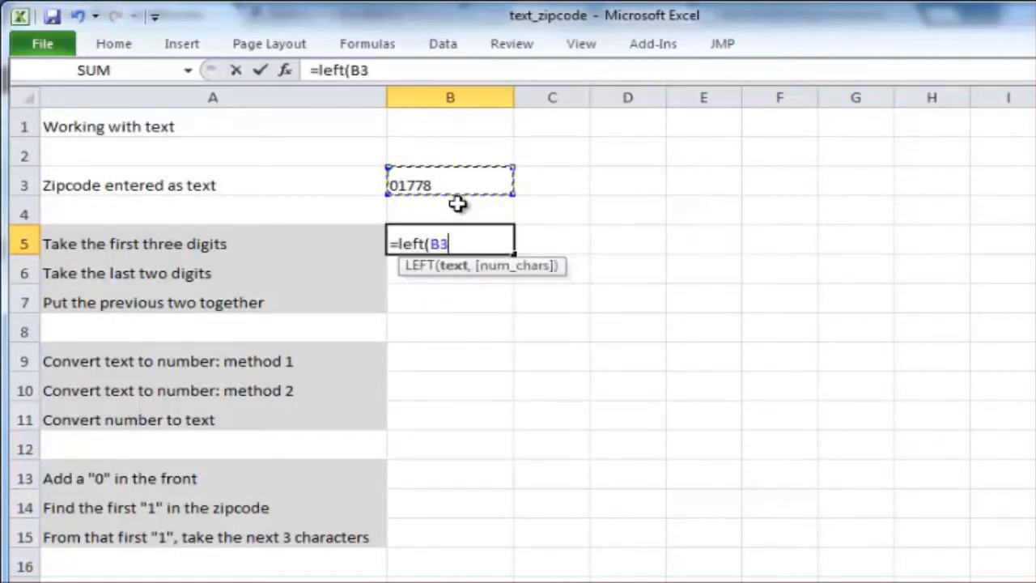
pyautogui.write(',3')
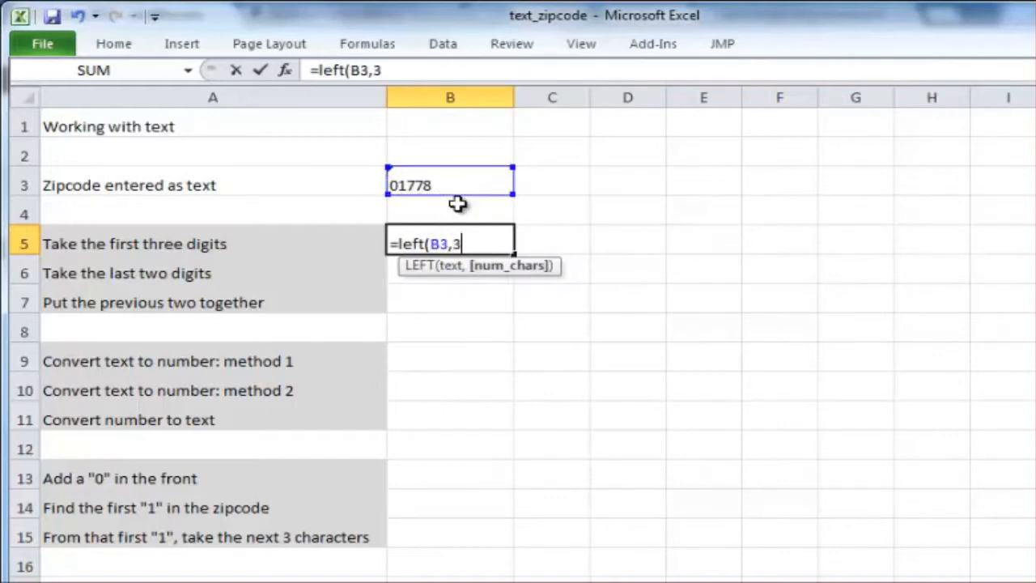
pyautogui.write(')')
pyautogui.press('Return')
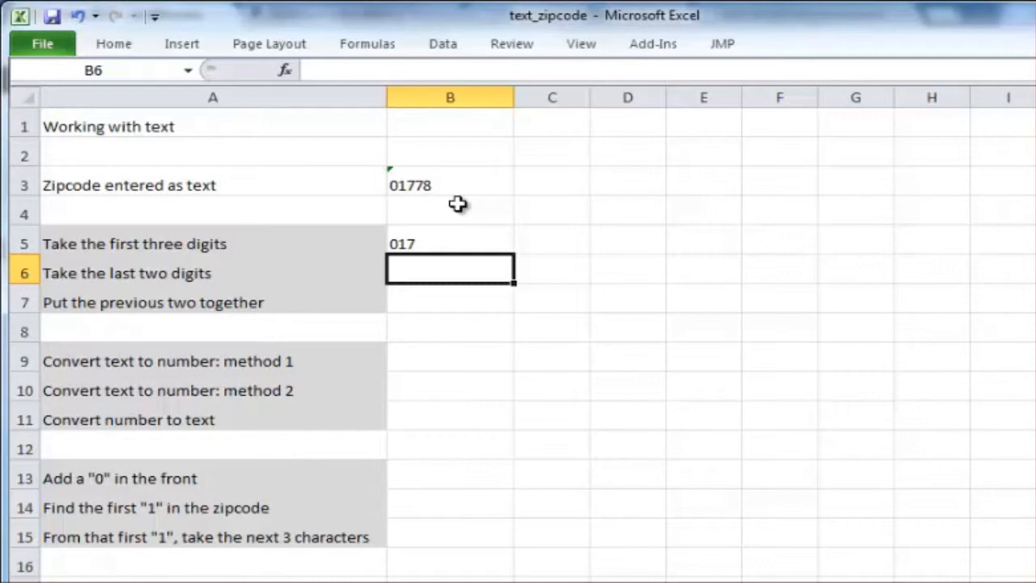
# - Enter =RIGHT(B3,2) in cell B6 to extract the last two digits of the zipcode
pyautogui.write('=right')
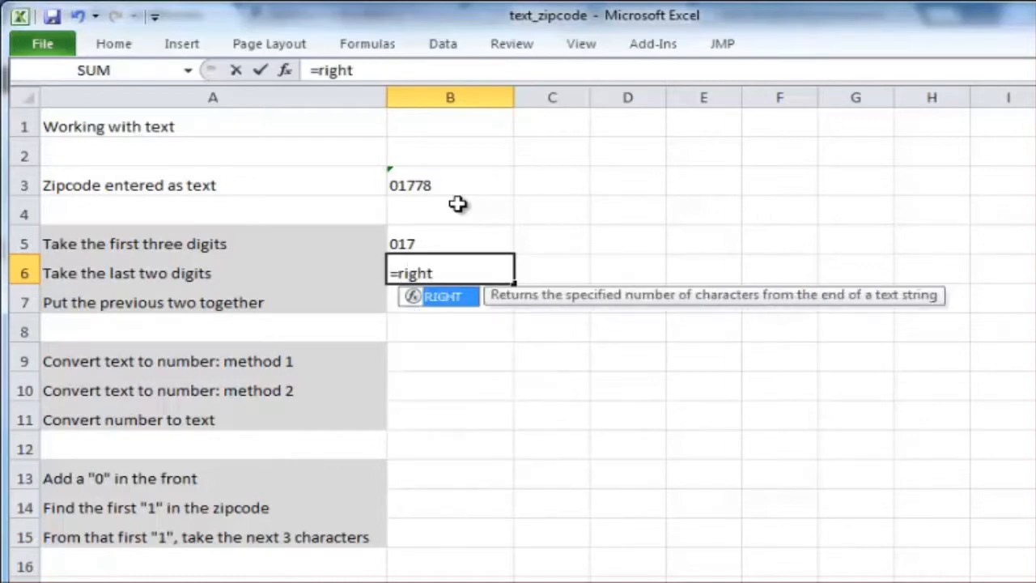
pyautogui.write('(')
pyautogui.click(458, 208)
pyautogui.press('Up')
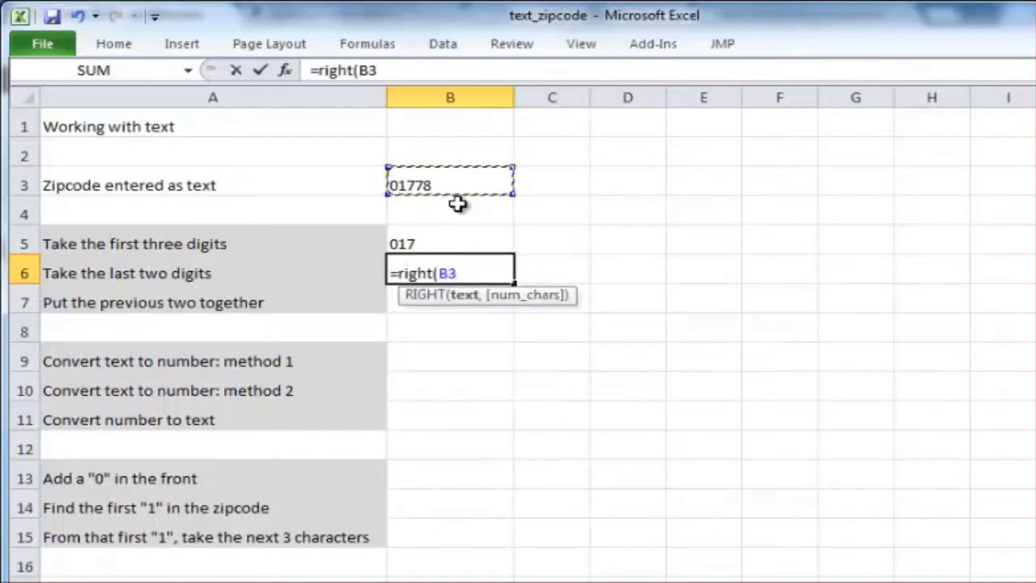
pyautogui.write(',2)')
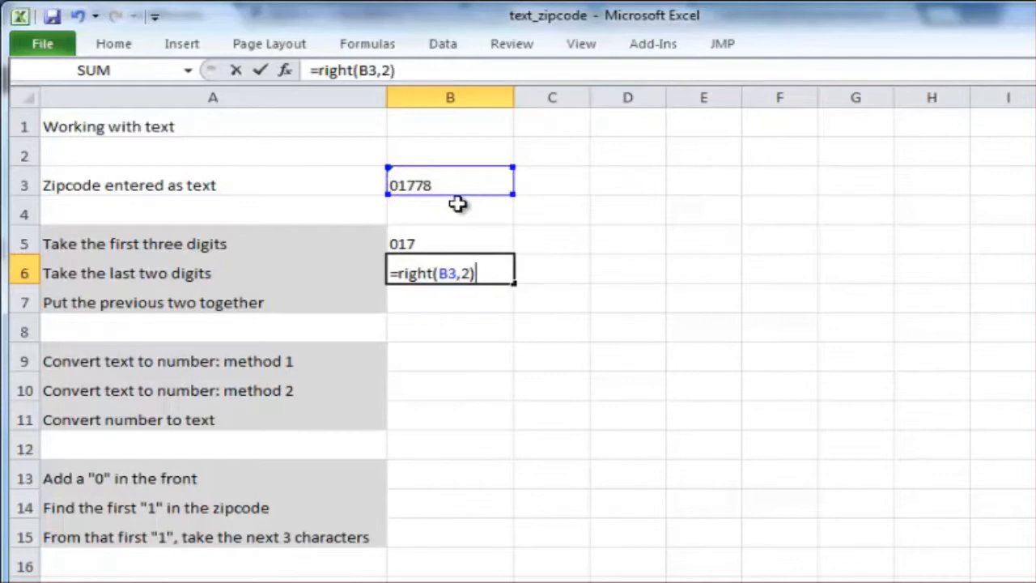
pyautogui.press('Return')
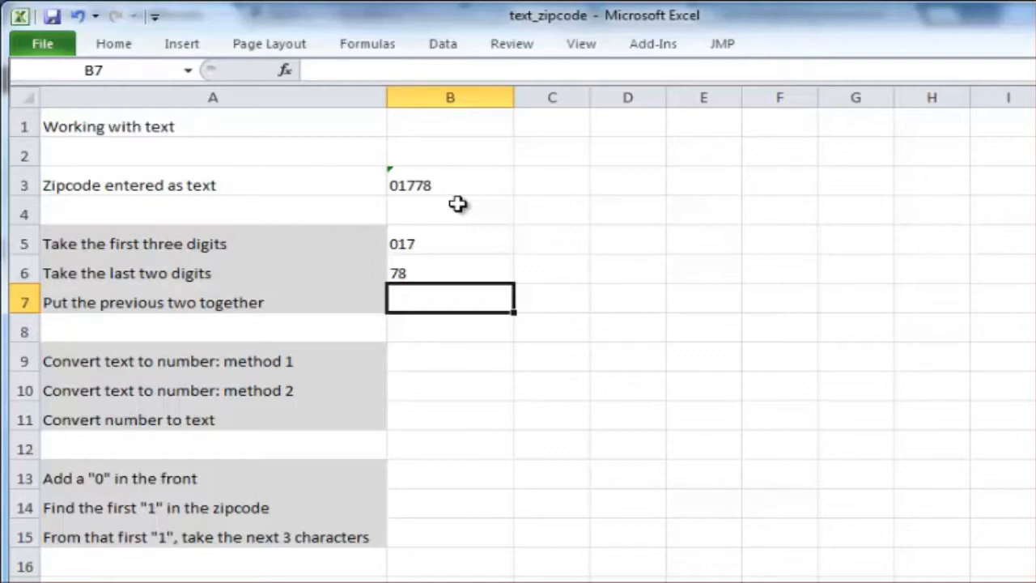
# - Join the two extracted parts in cell B7 with the formula =B5&B6
pyautogui.write('=')
pyautogui.press('Up')
pyautogui.press('Up')
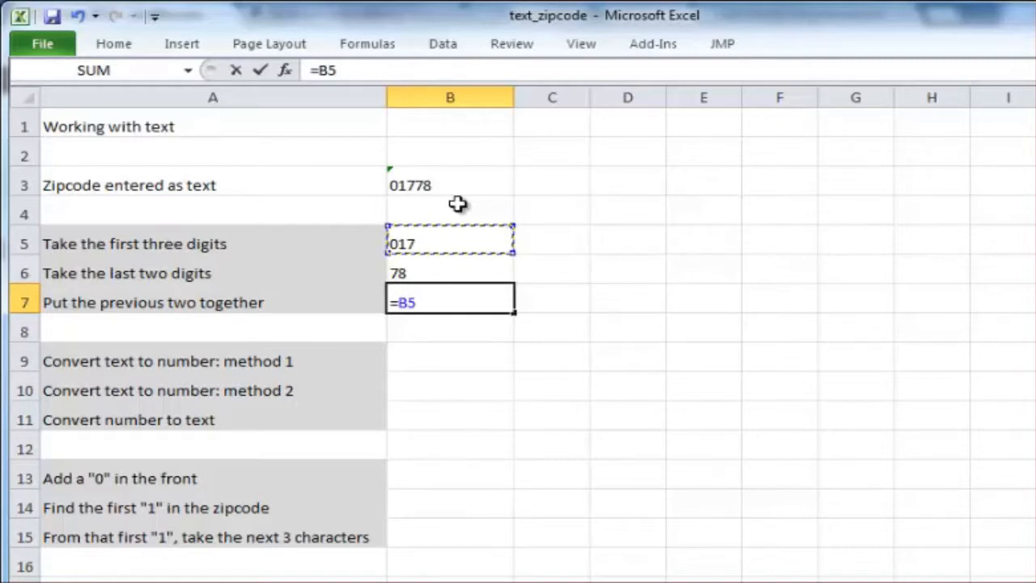
pyautogui.write('&')
pyautogui.press('Up')
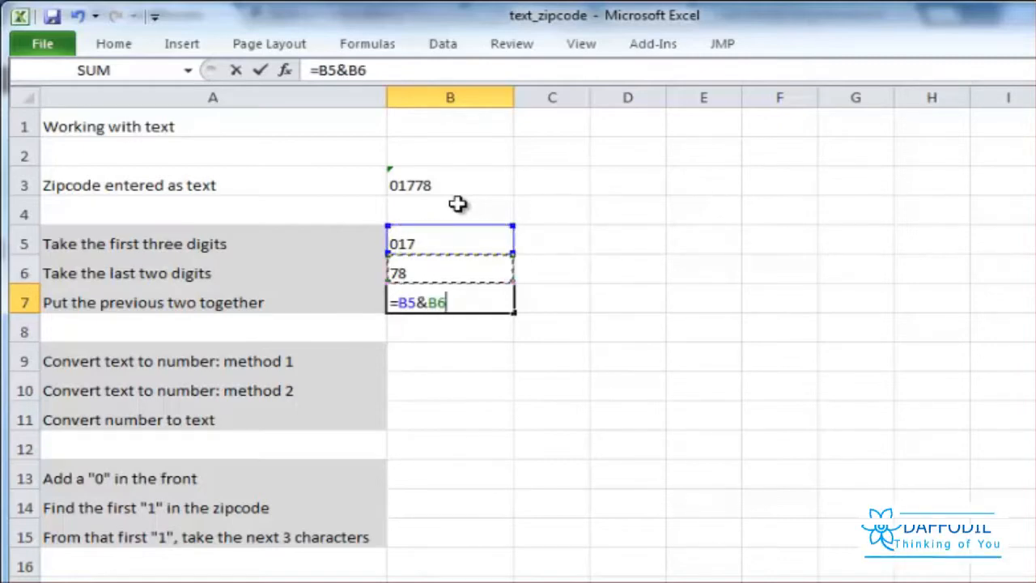
pyautogui.press('Return')
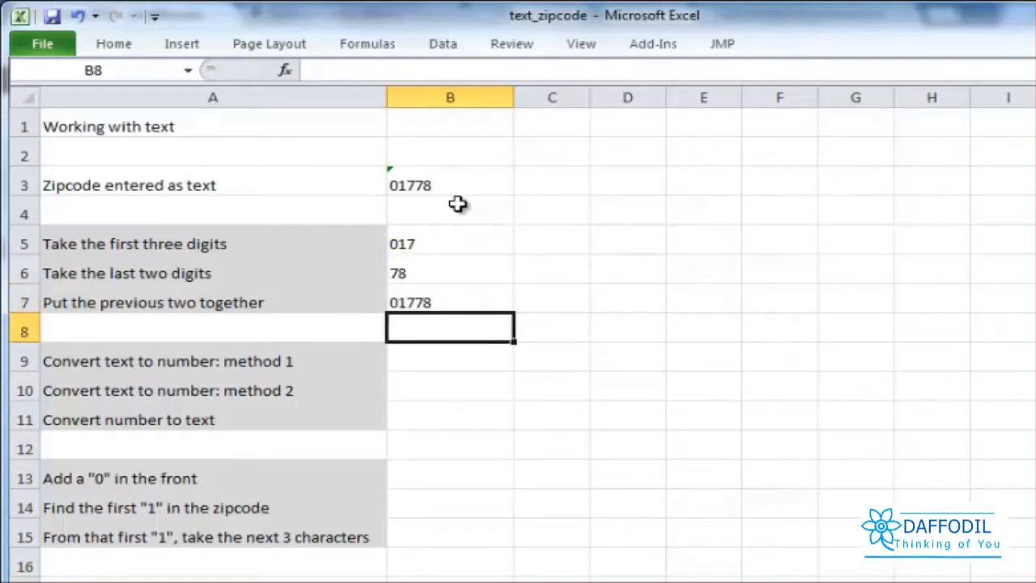
# - Convert the joined zipcode text to a number in cell B9 with =VALUE(B7)
pyautogui.press('Down')
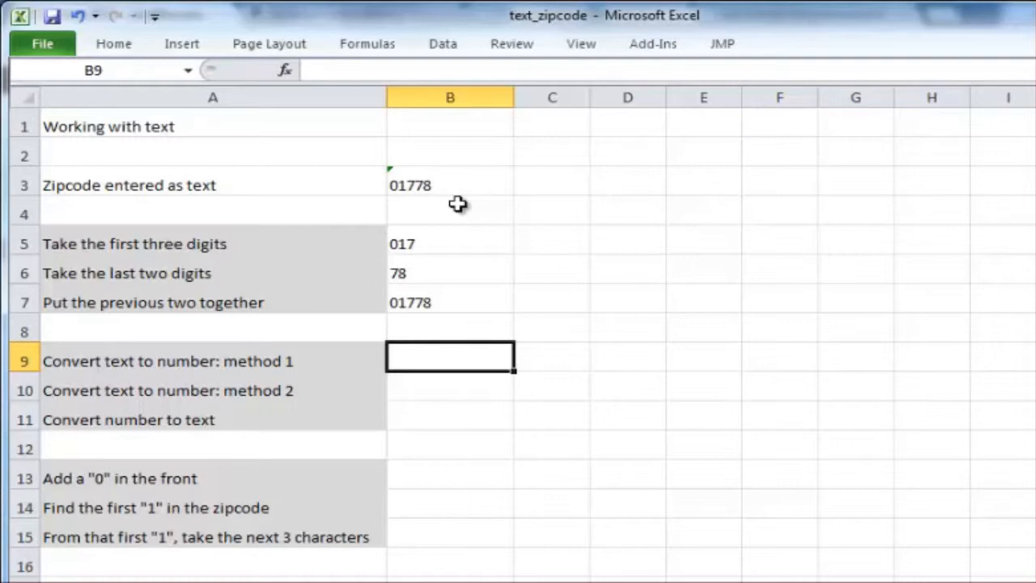
pyautogui.write('=')
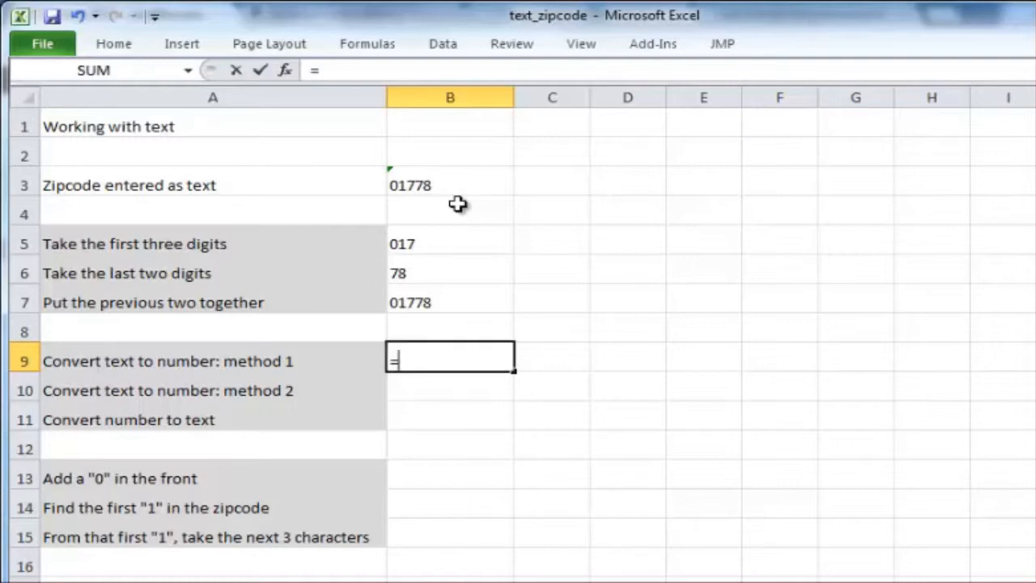
pyautogui.write('val')
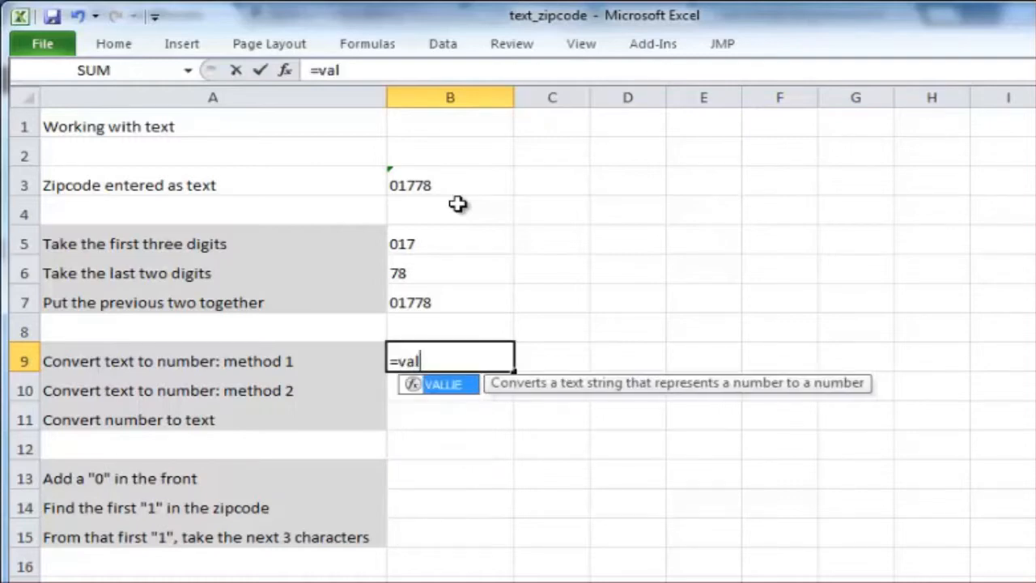
pyautogui.write('ue(')
pyautogui.press('Up')
pyautogui.press('Up')
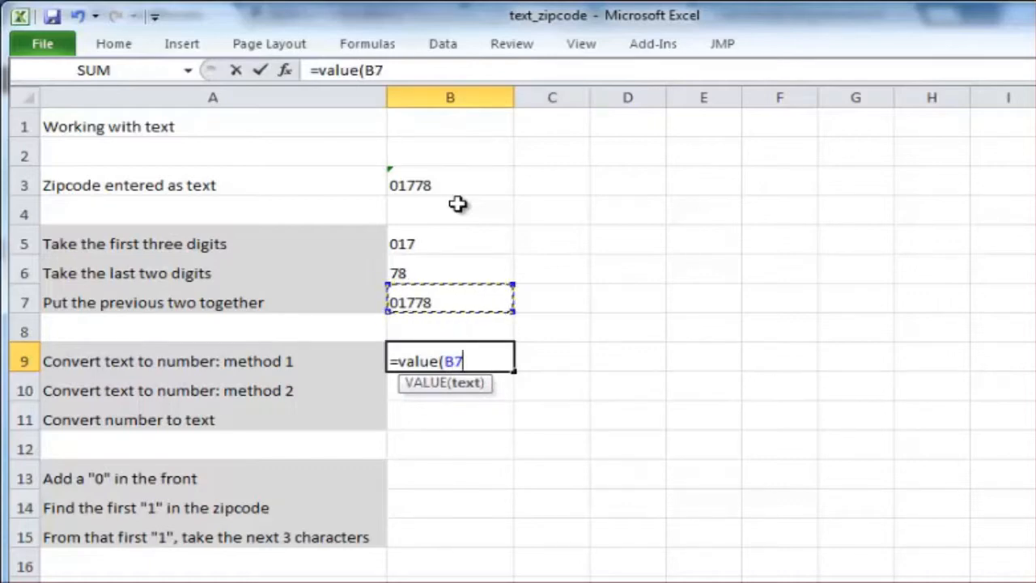
pyautogui.write(')')
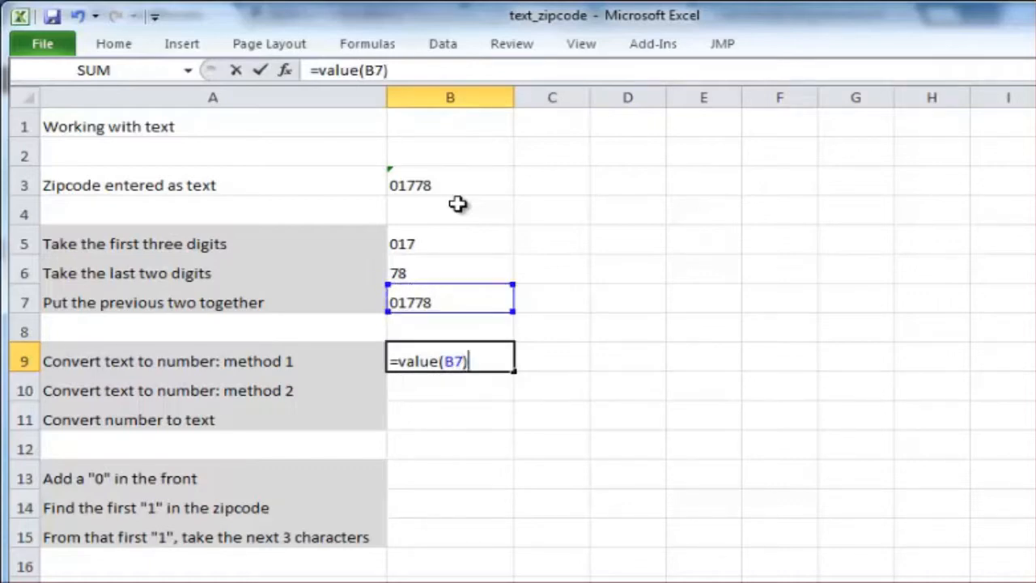
pyautogui.press('Return')
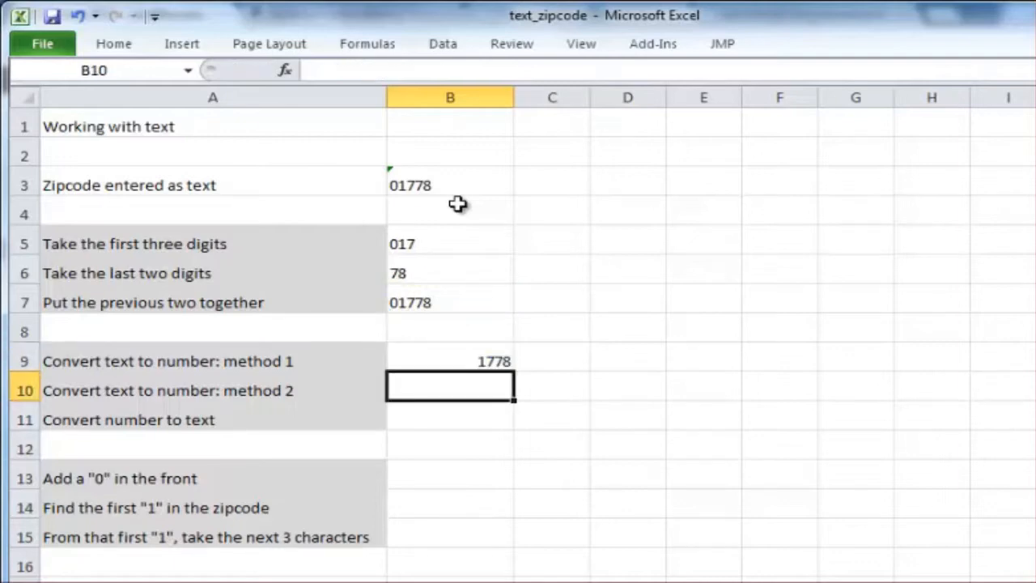
pyautogui.press('Up')
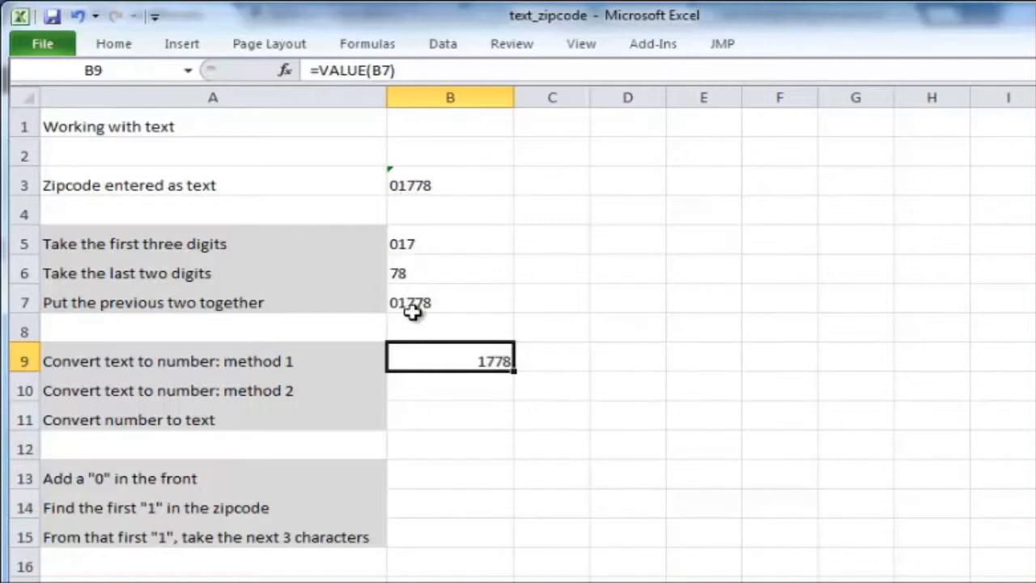
# - Convert the joined zipcode text to a number in cell B10 by multiplying, using =B7*1
pyautogui.click(440, 391)
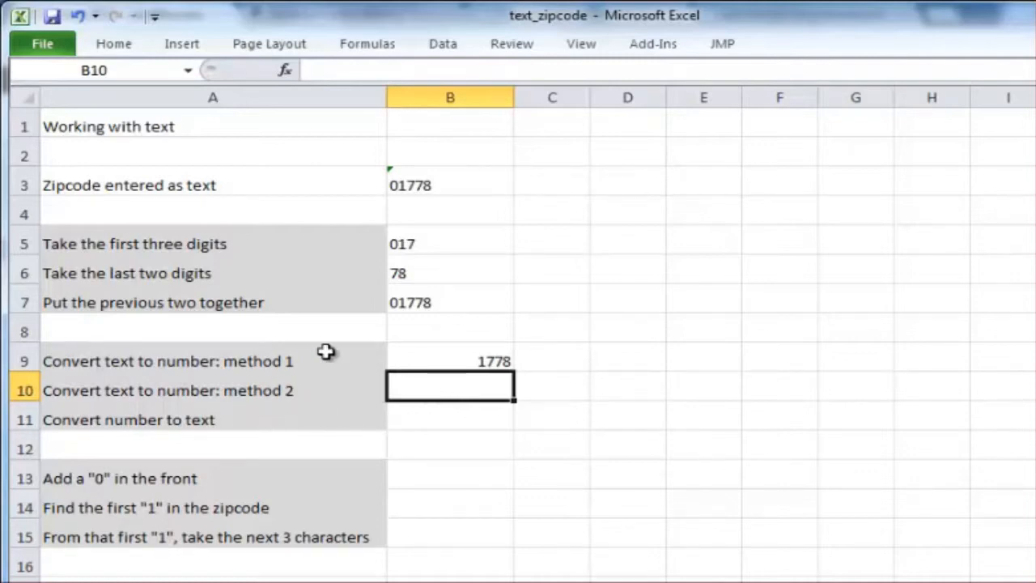
pyautogui.write('=')
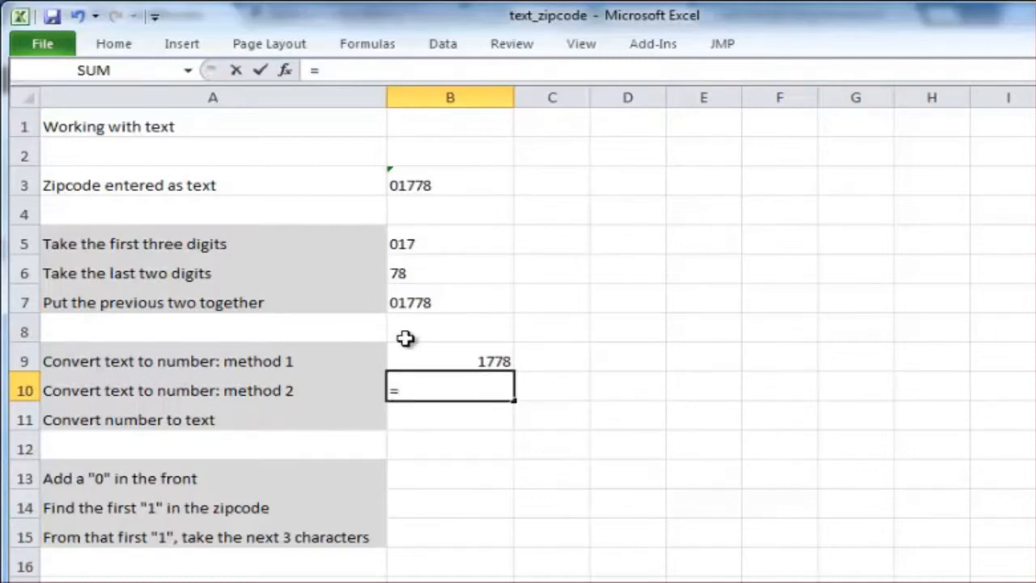
pyautogui.click(411, 302)
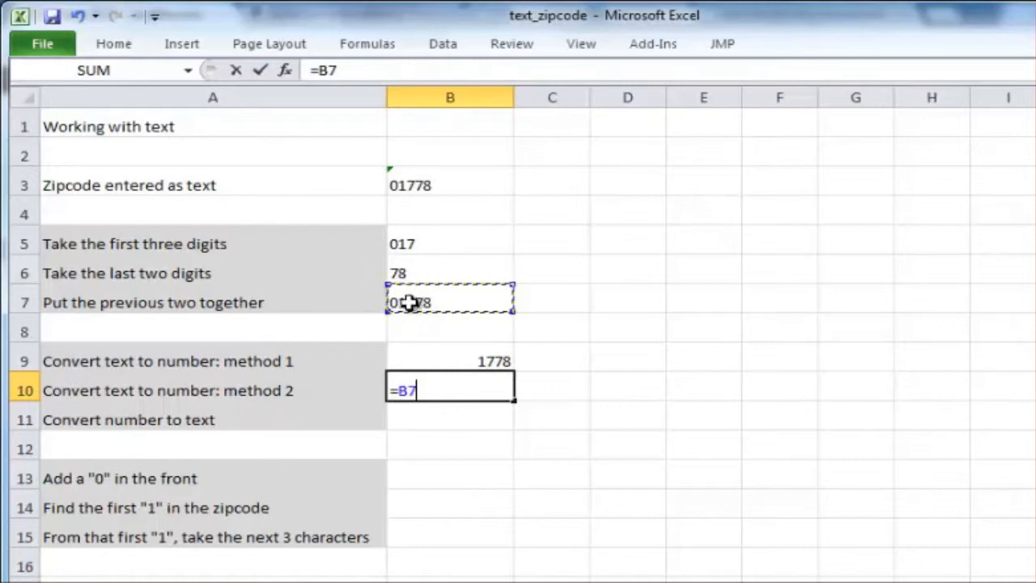
pyautogui.write('*1')
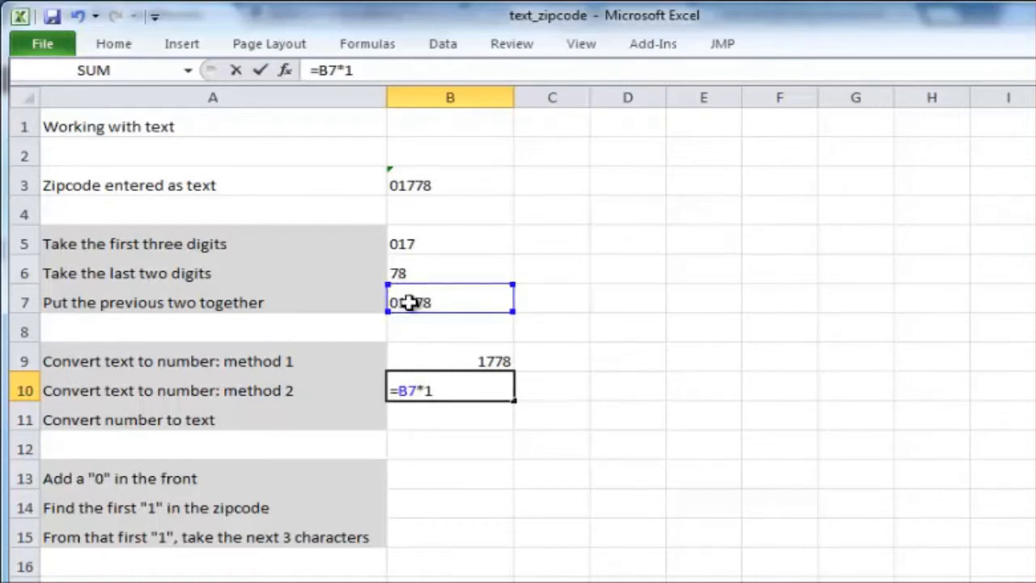
pyautogui.press('Return')
pyautogui.press('Up')
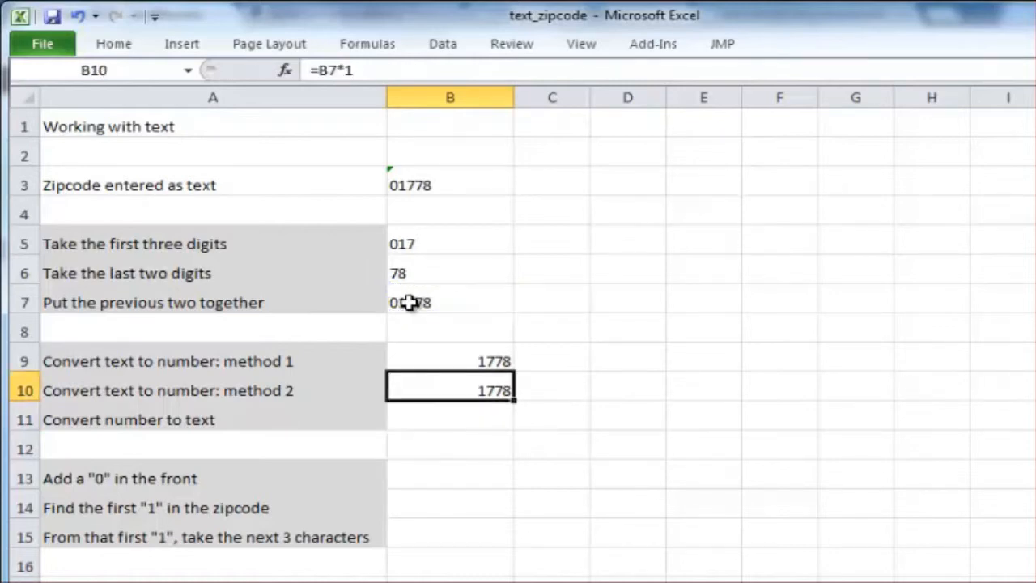
# - Convert the number in B10 back to text in cell B11 with =TEXT(B10,"0")
pyautogui.press('Down')
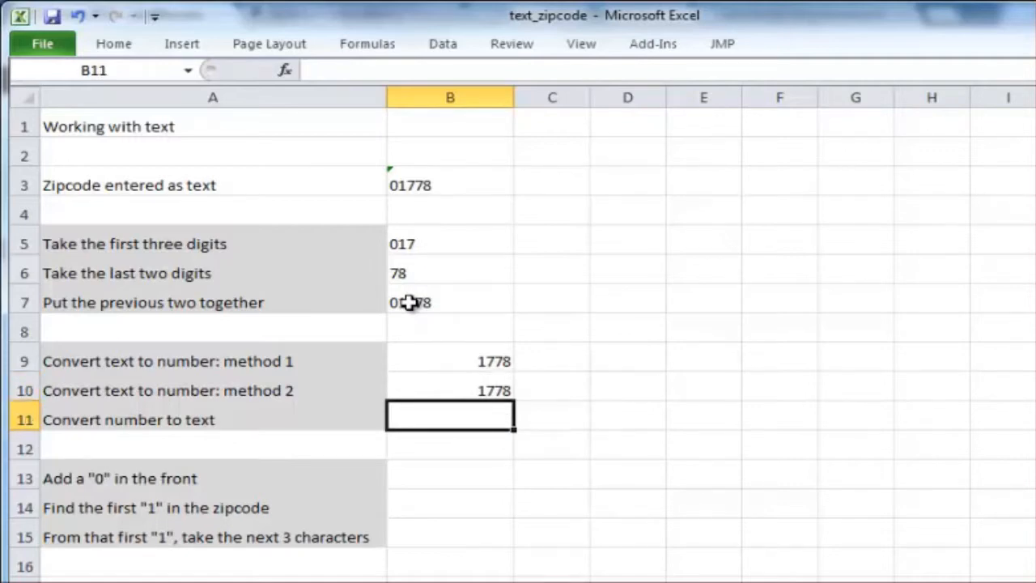
pyautogui.write('=text')
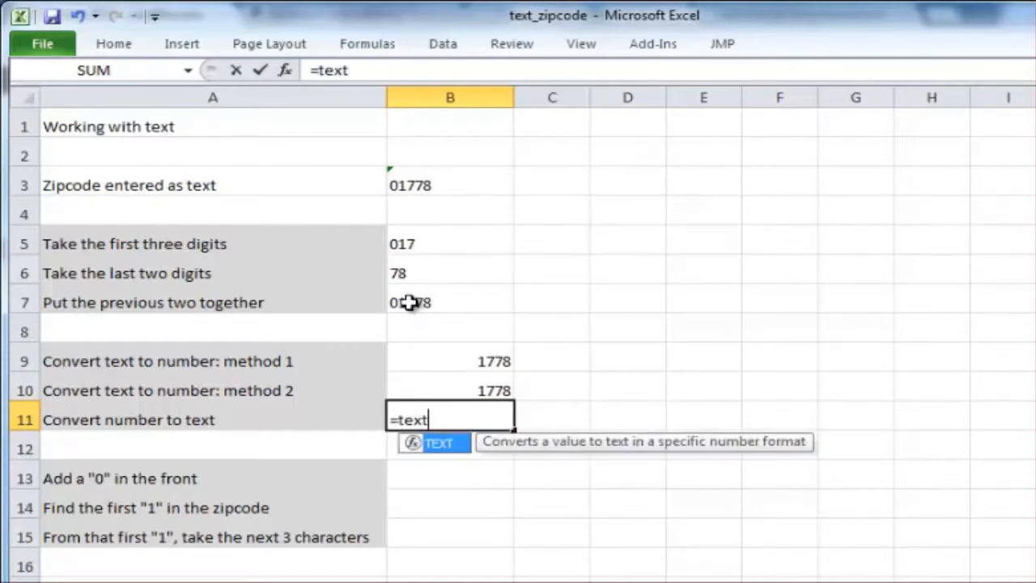
pyautogui.write('(')
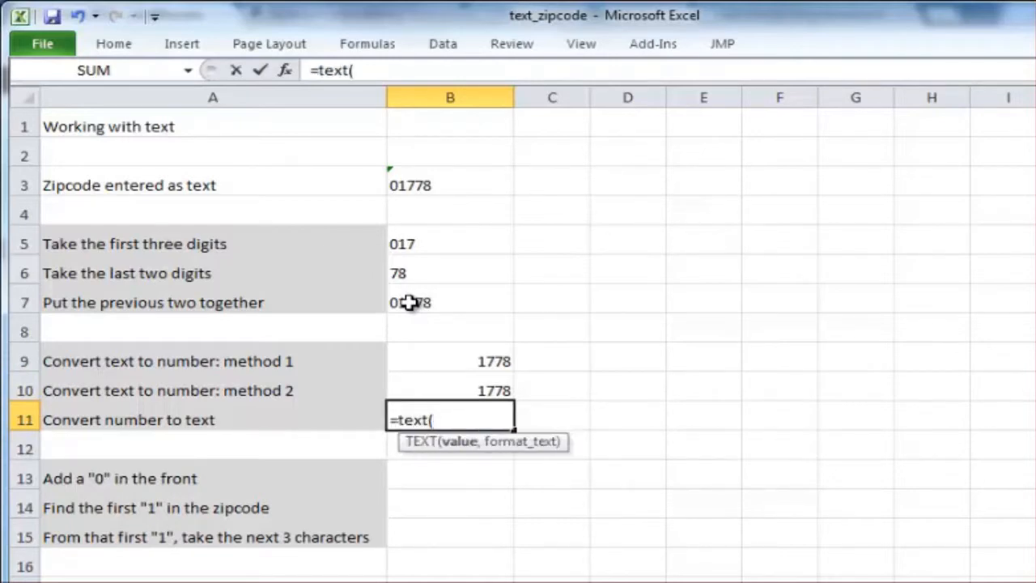
pyautogui.click(470, 389)
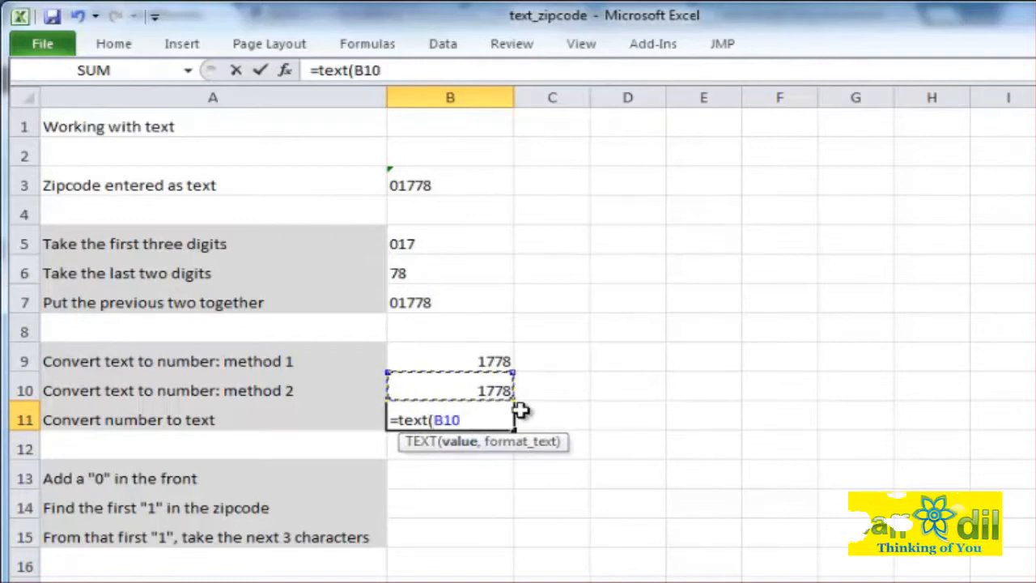
pyautogui.write(',')
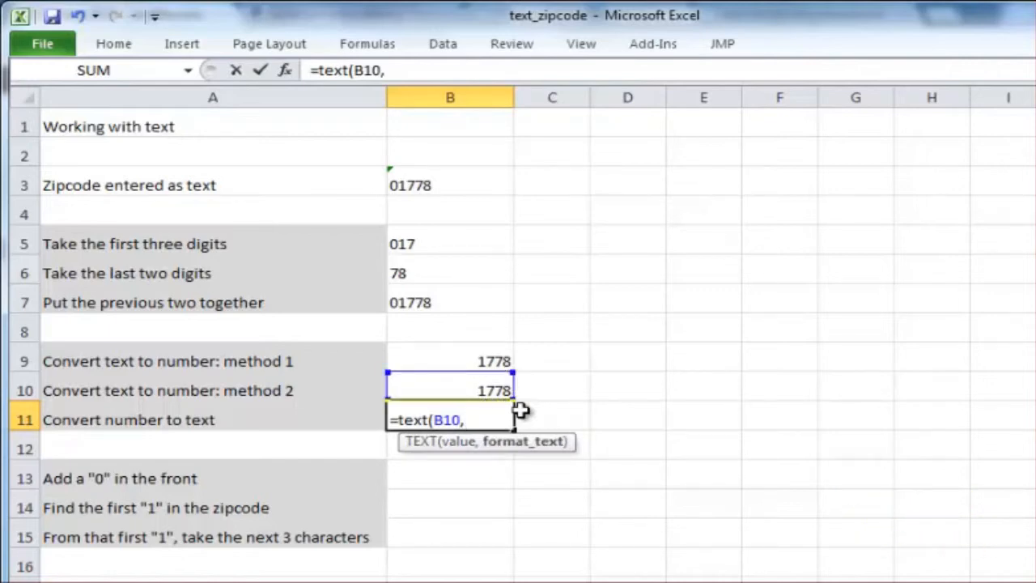
pyautogui.write('"0")')
pyautogui.press('Return')
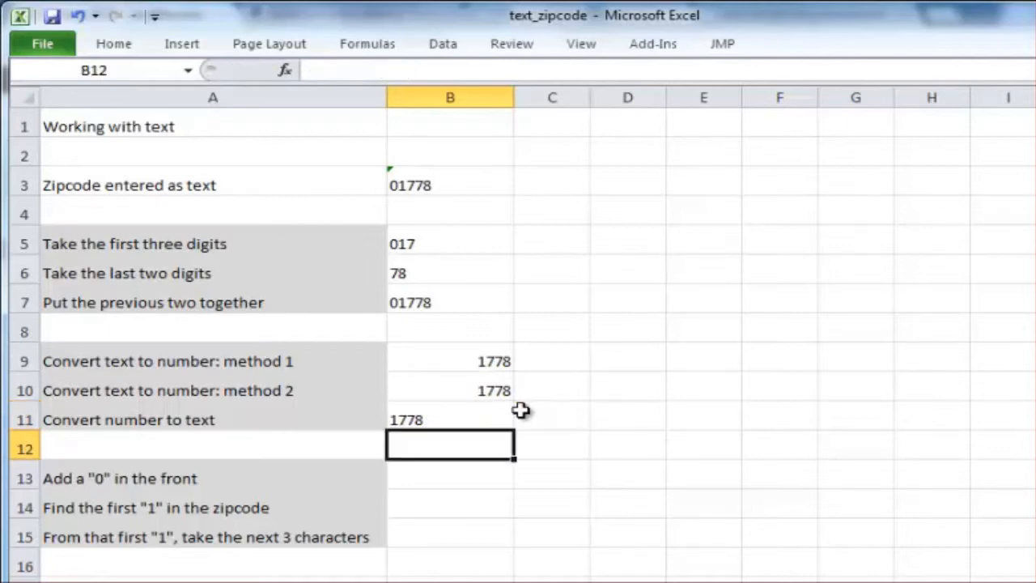
pyautogui.press('Up')
pyautogui.press('Up')
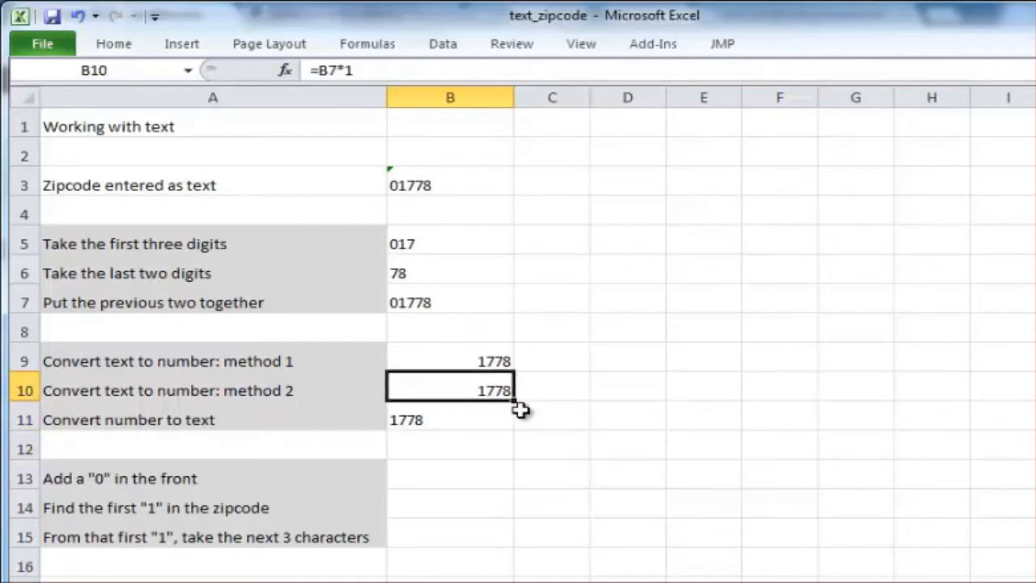
pyautogui.press('Down')
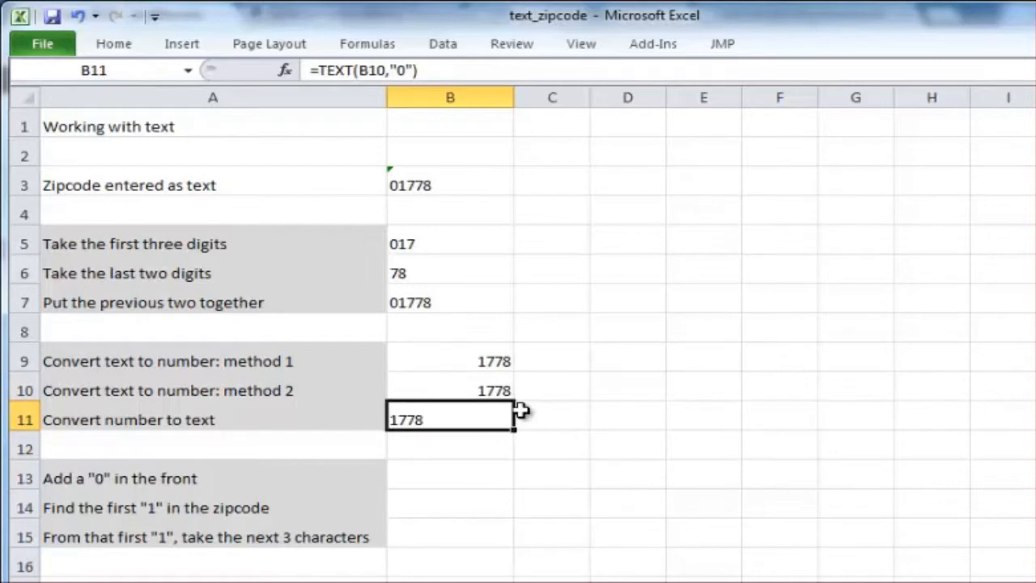
pyautogui.press('Up')
# - Add a leading "0" to the converted zipcode text in cell B13 with the formula ="0"&B11
pyautogui.press('Down')
pyautogui.press('Down')
pyautogui.press('Down')
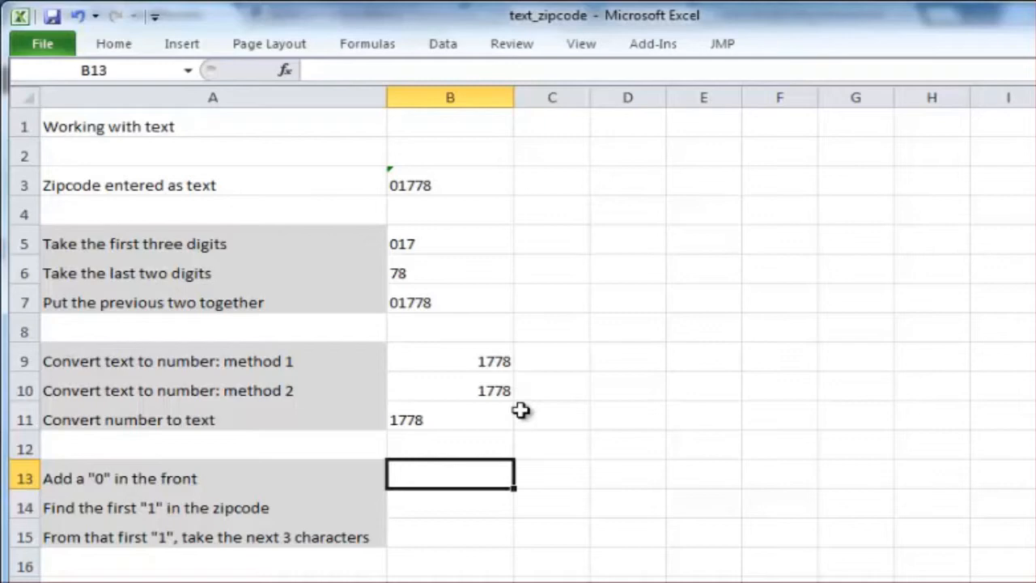
pyautogui.write('=')
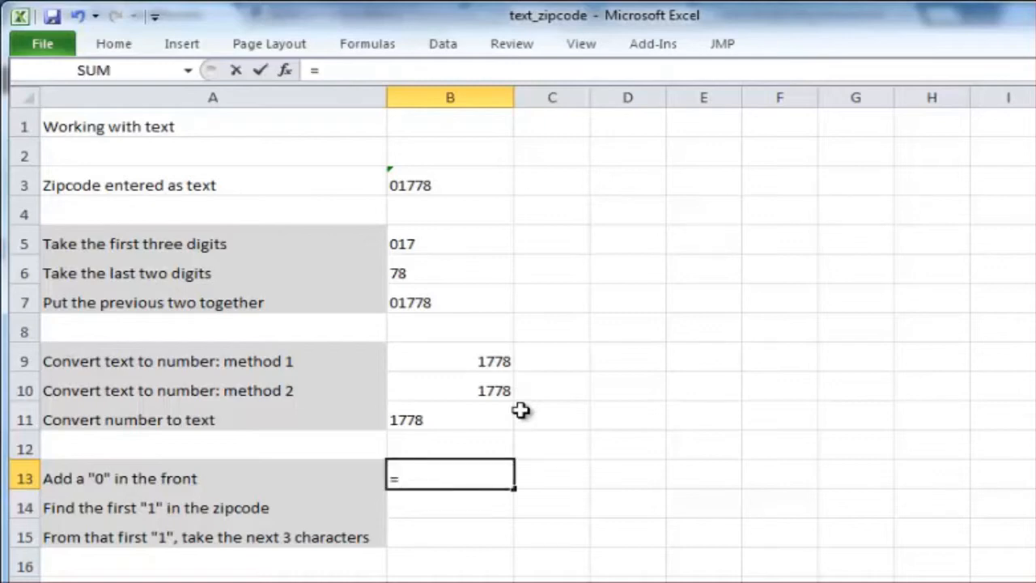
pyautogui.write('"0"&')
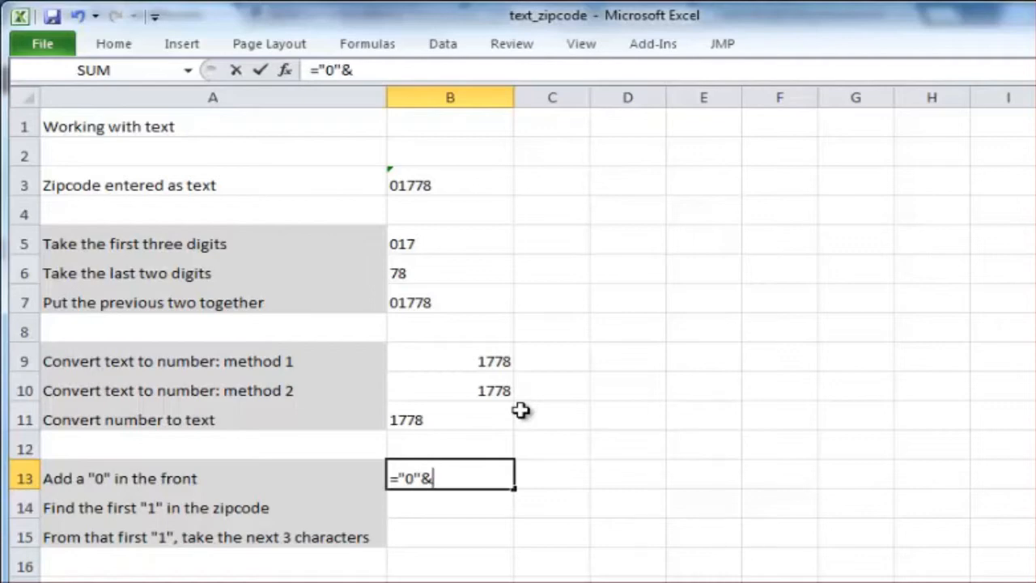
pyautogui.click(476, 419)
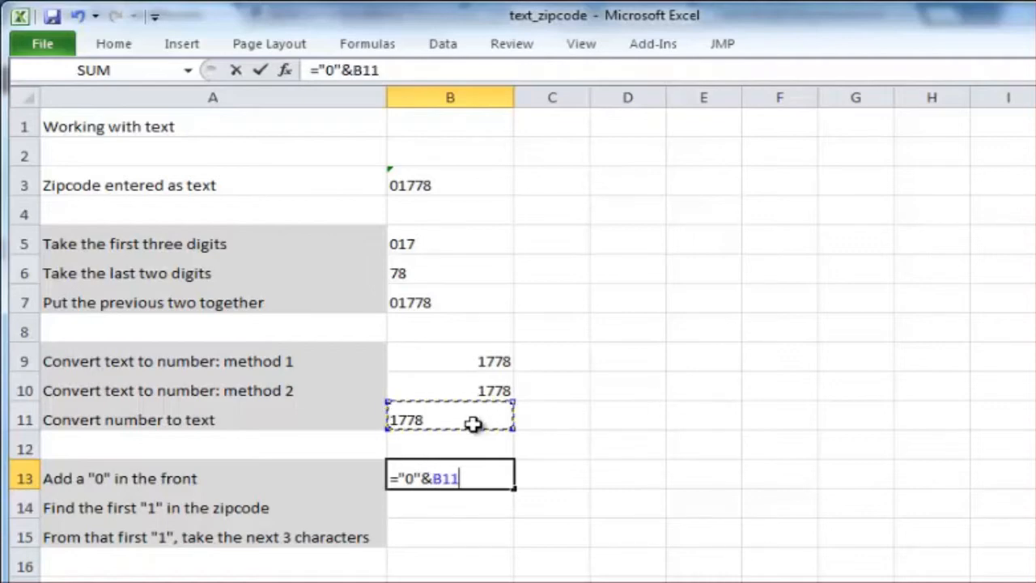
pyautogui.press('Return')
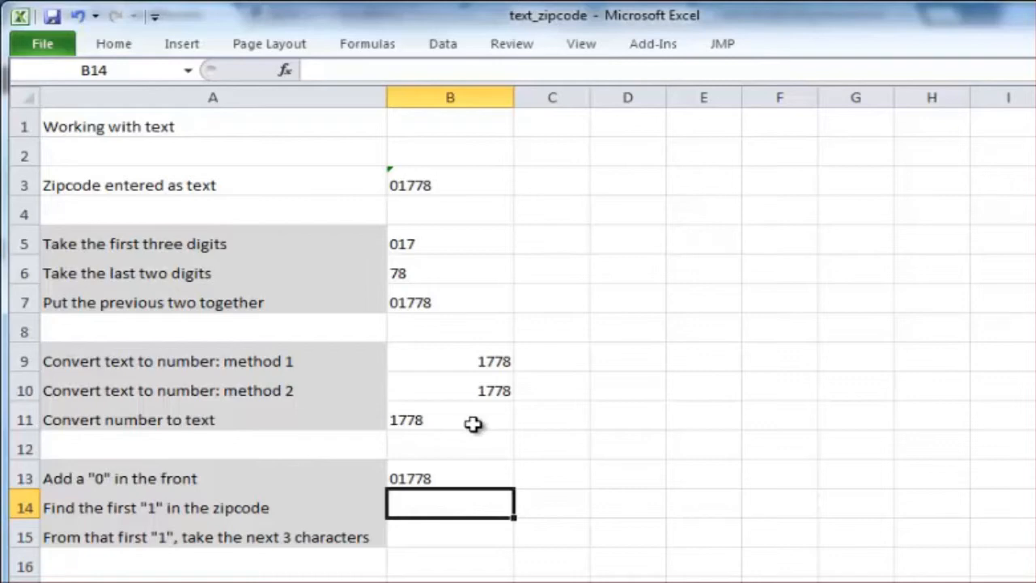
# - Find the position of the first "1" in the zipcode in cell B14 with =FIND("1",B13)
pyautogui.write('=find')
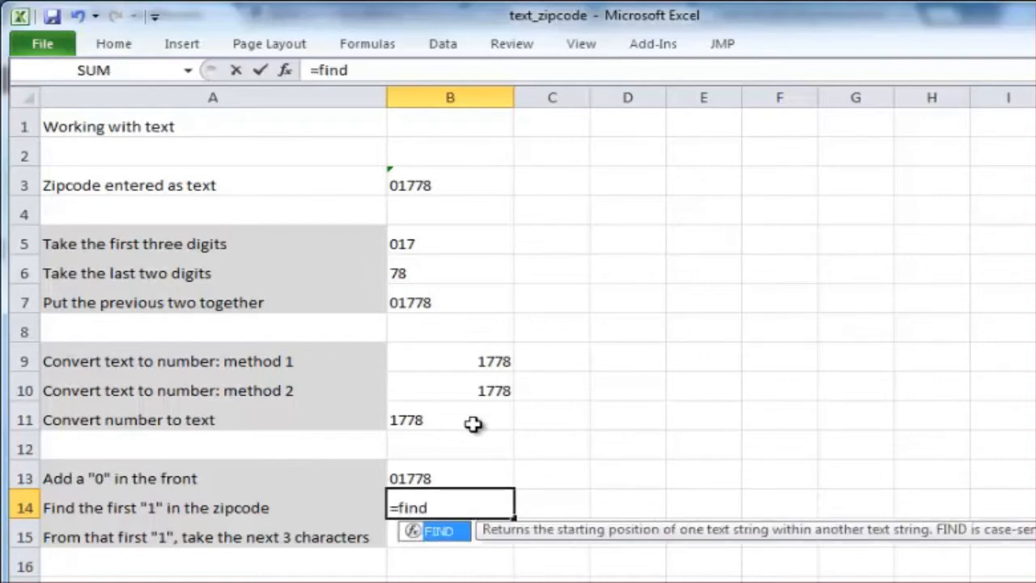
pyautogui.write('(')
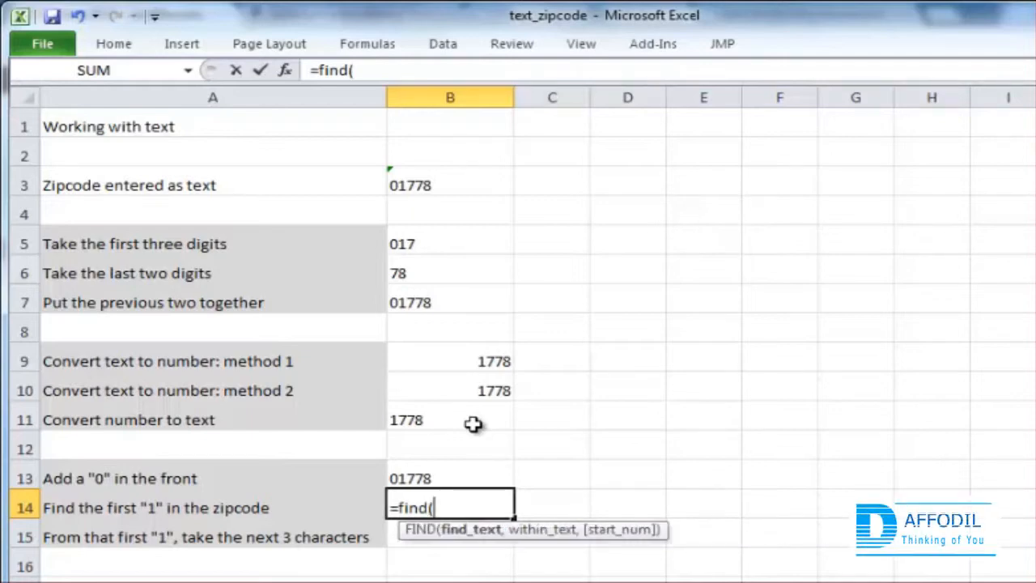
pyautogui.write('"1",')
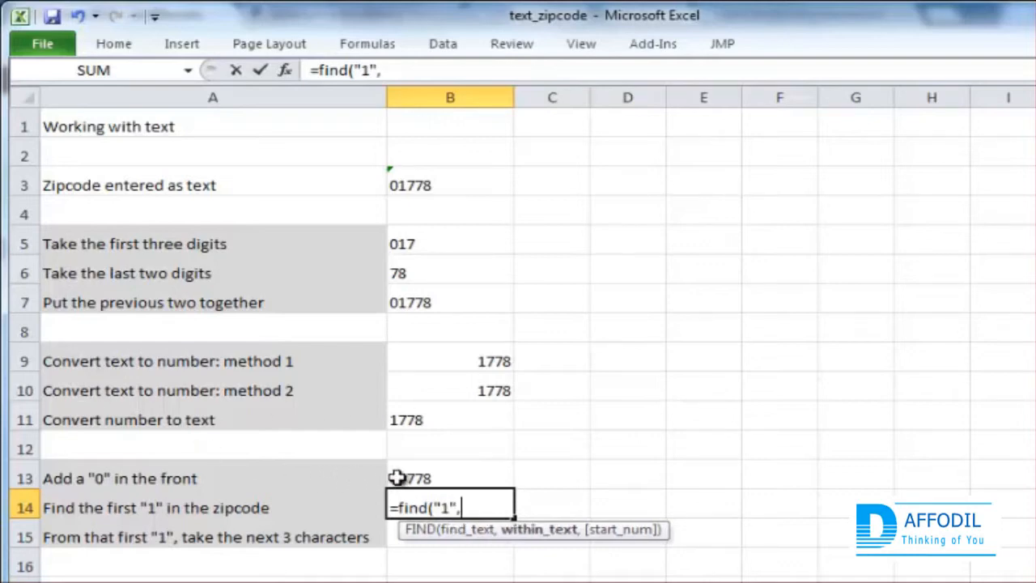
pyautogui.click(439, 478)
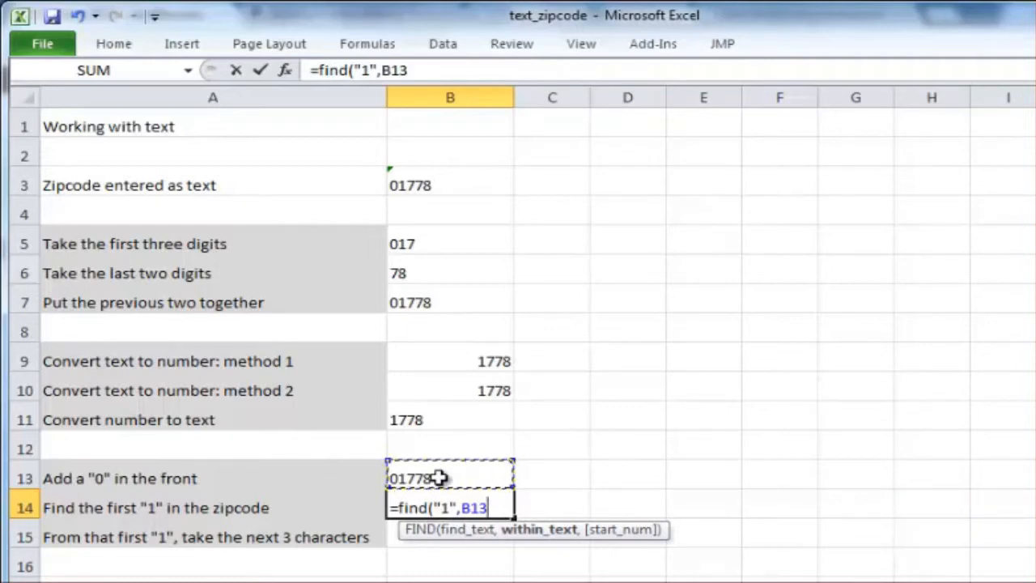
pyautogui.write(')')
pyautogui.press('Return')
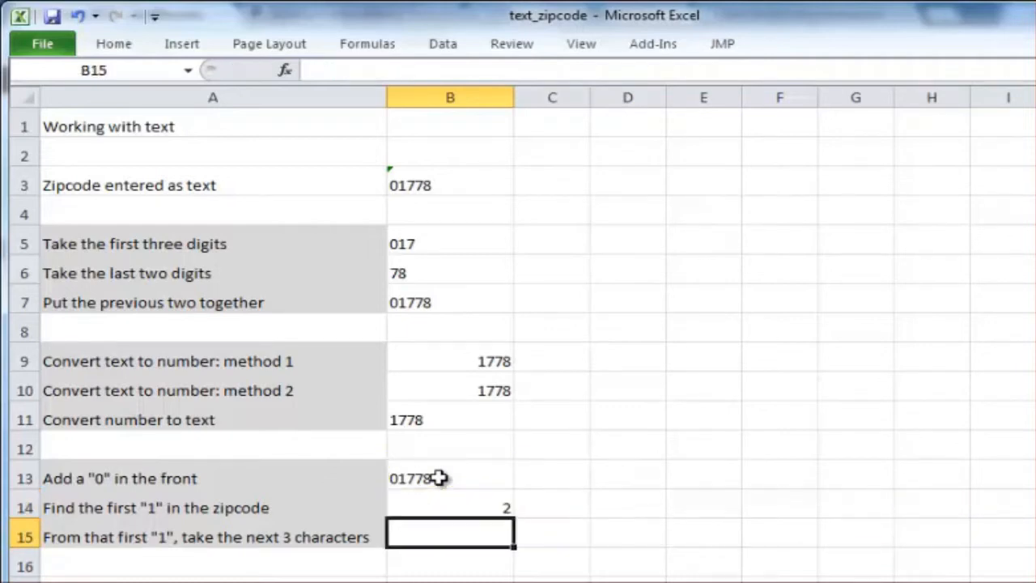
pyautogui.press('Up')
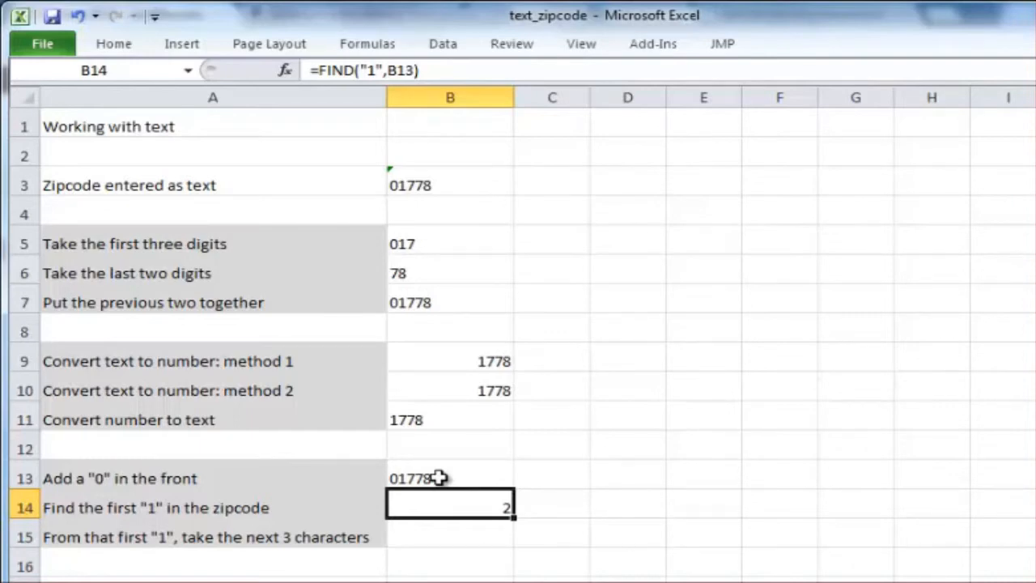
# - Extract three characters starting from the first "1" of the zipcode in cell B15 with =MID(B13,B14,3)
pyautogui.press('Down')
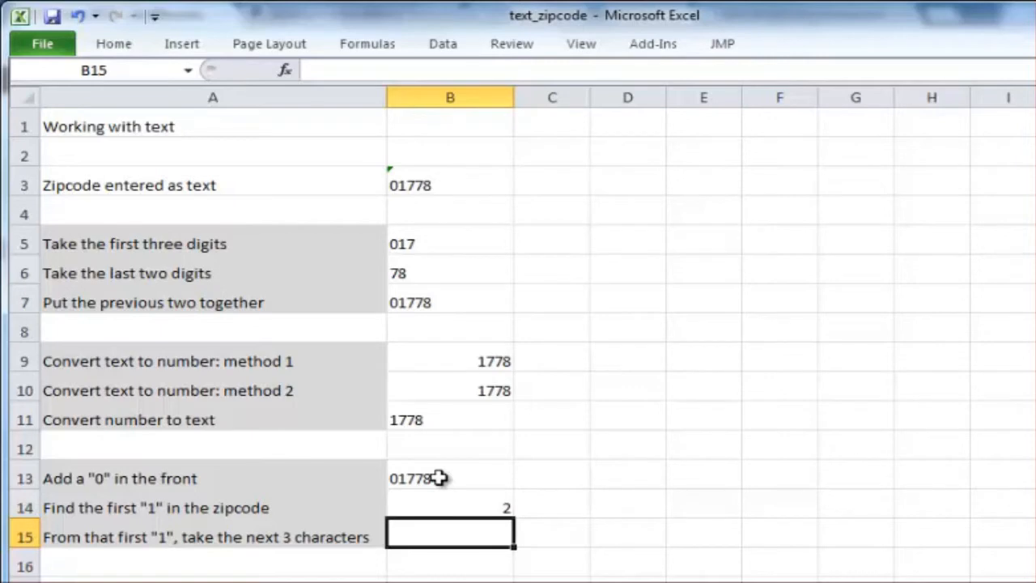
pyautogui.write('=mid')
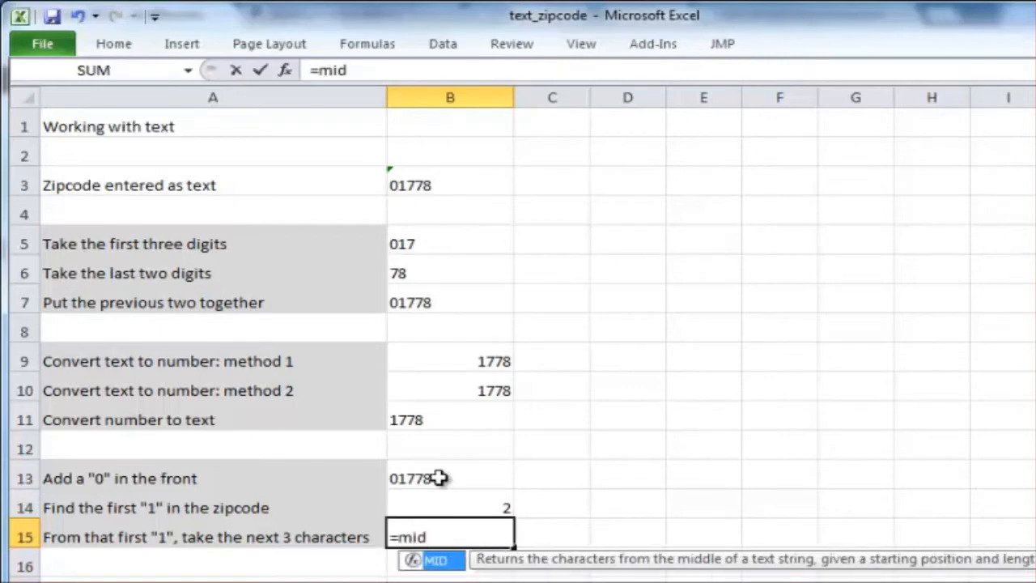
pyautogui.write('(')
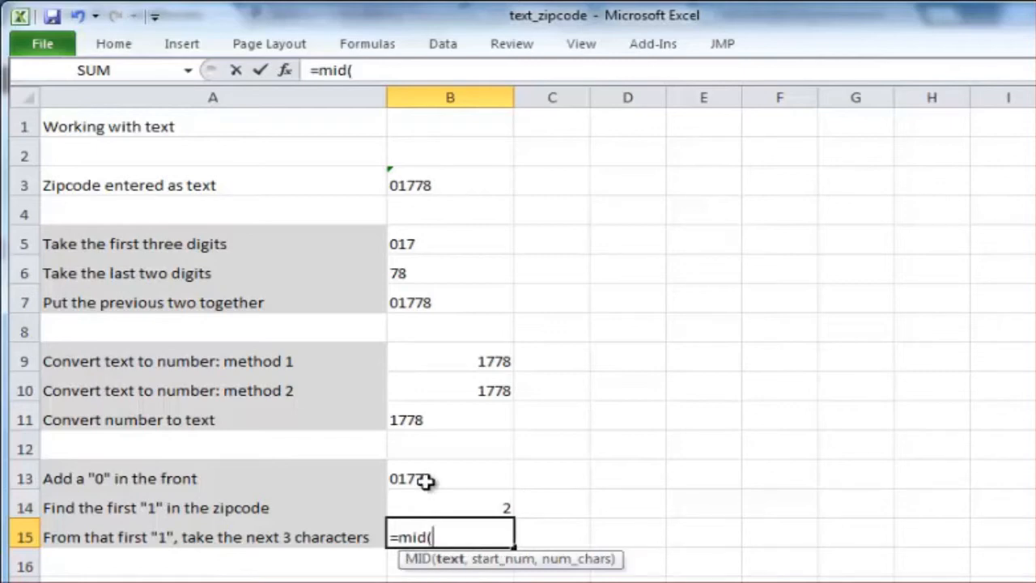
pyautogui.click(424, 478)
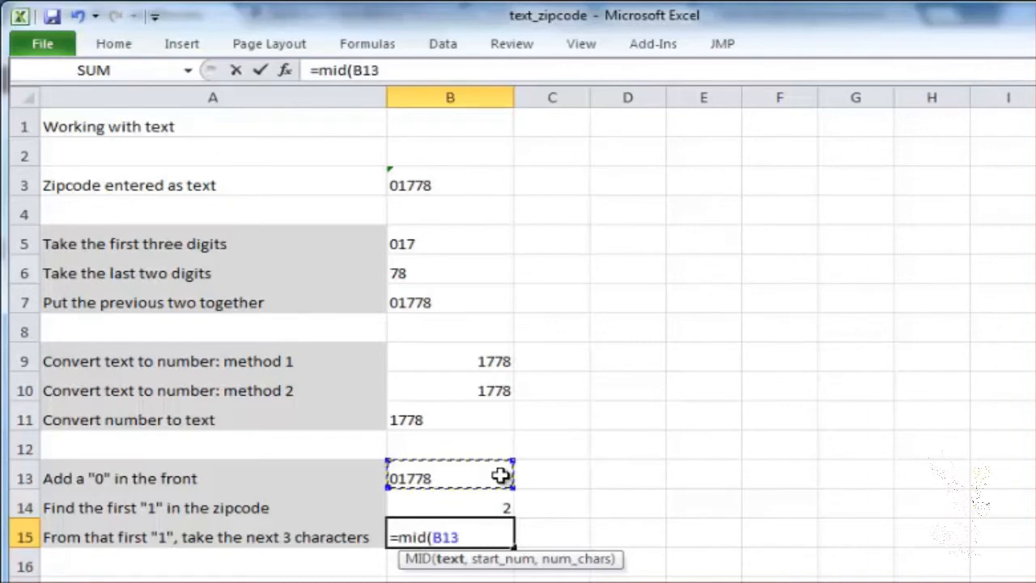
pyautogui.write(',')
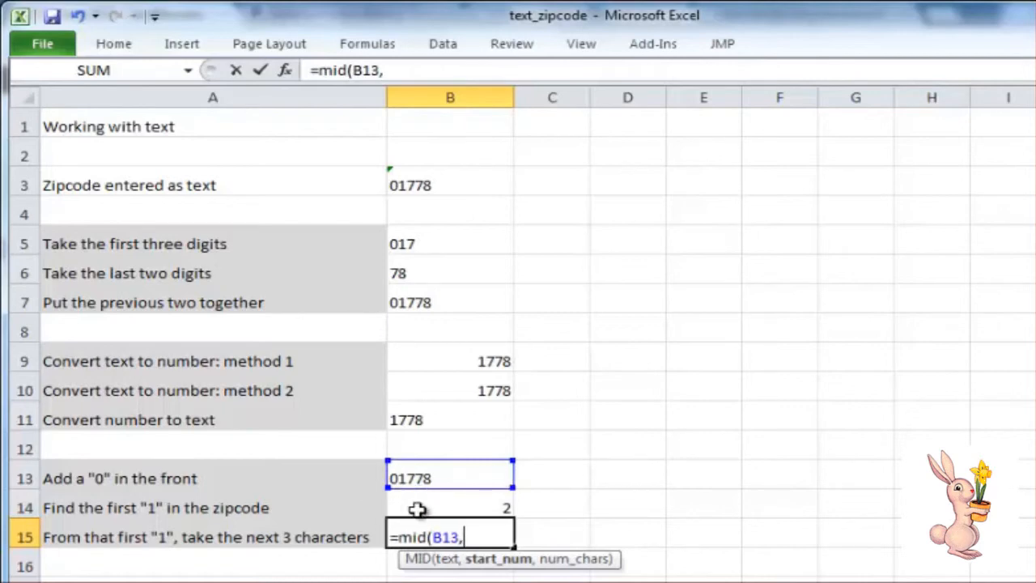
pyautogui.click(462, 508)
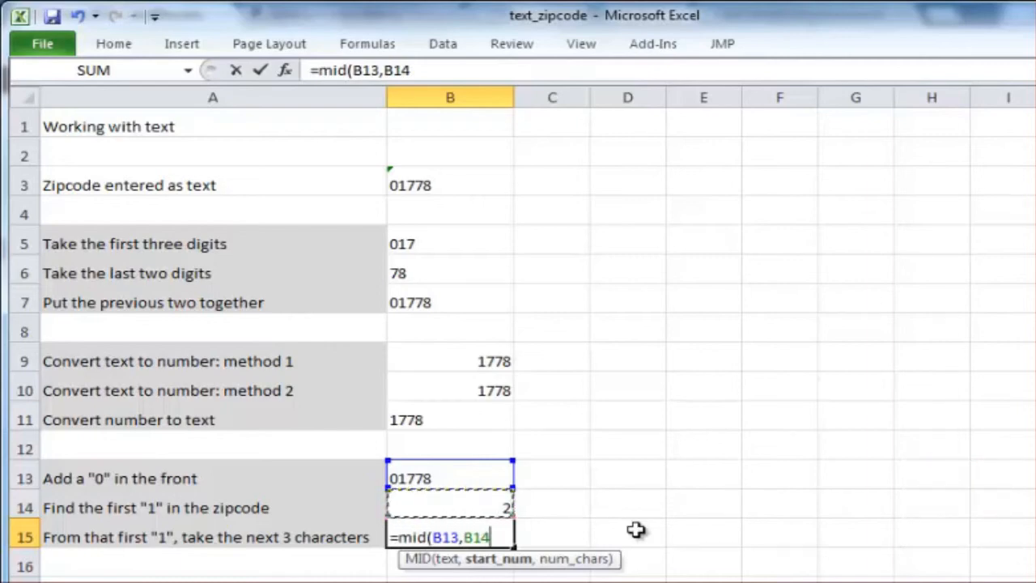
pyautogui.write(',')
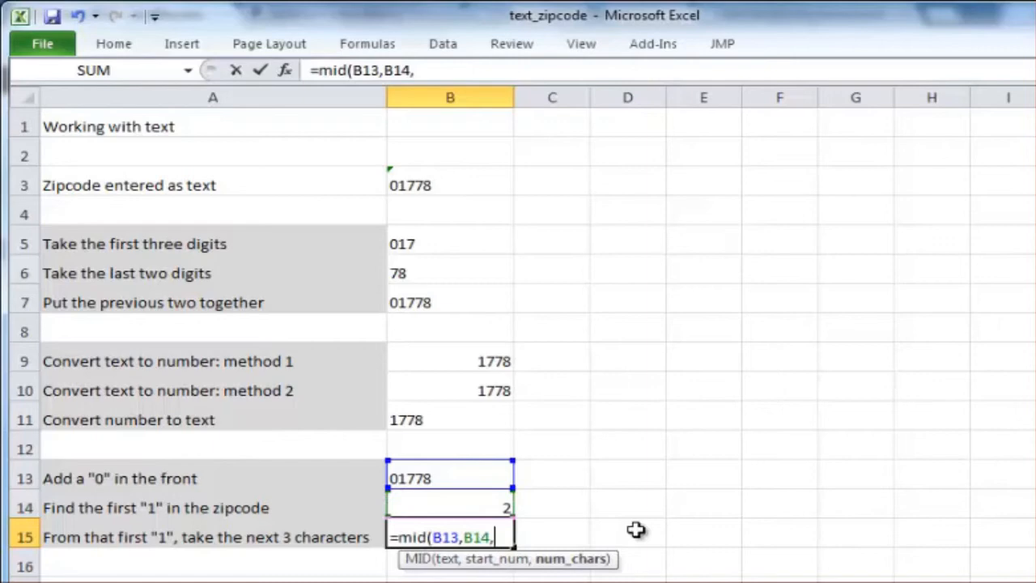
pyautogui.write('3)')
pyautogui.press('Return')
pyautogui.press('Up')
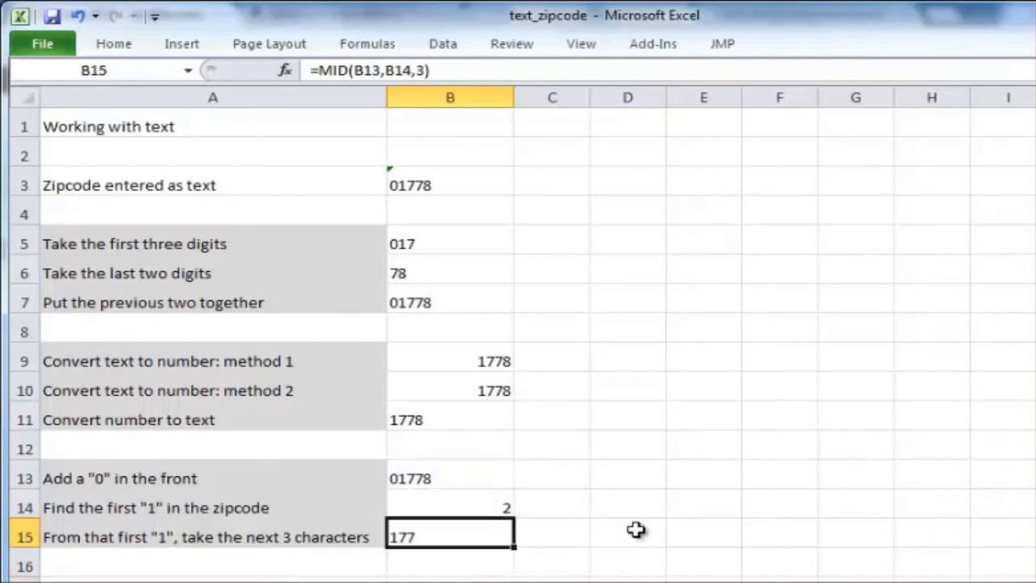